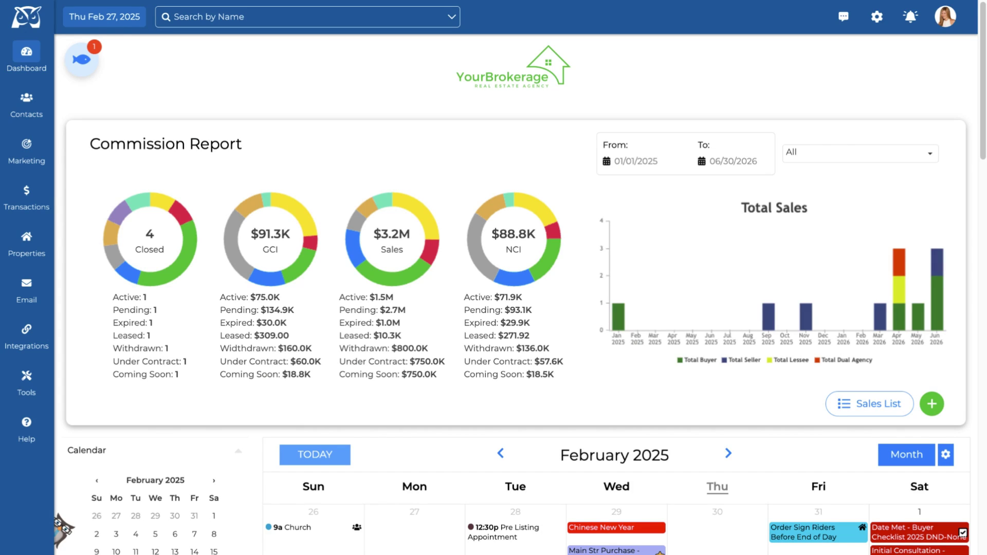
# - Bring up the Contacts flyout menu in the left sidebar of the dashboard
pyautogui.moveTo(26, 114)
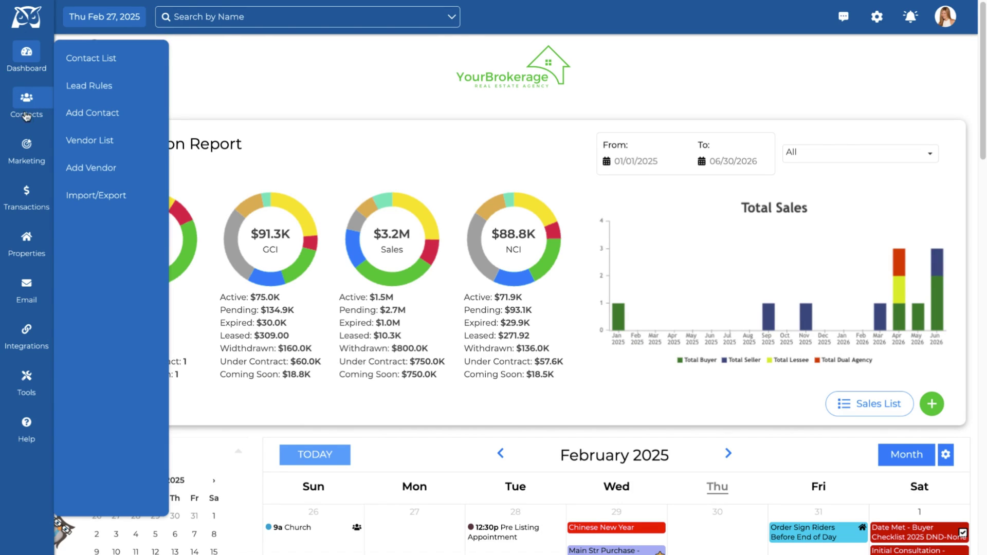
# - Open the Contact List and sort the contacts by Date Added
pyautogui.click(126, 61)
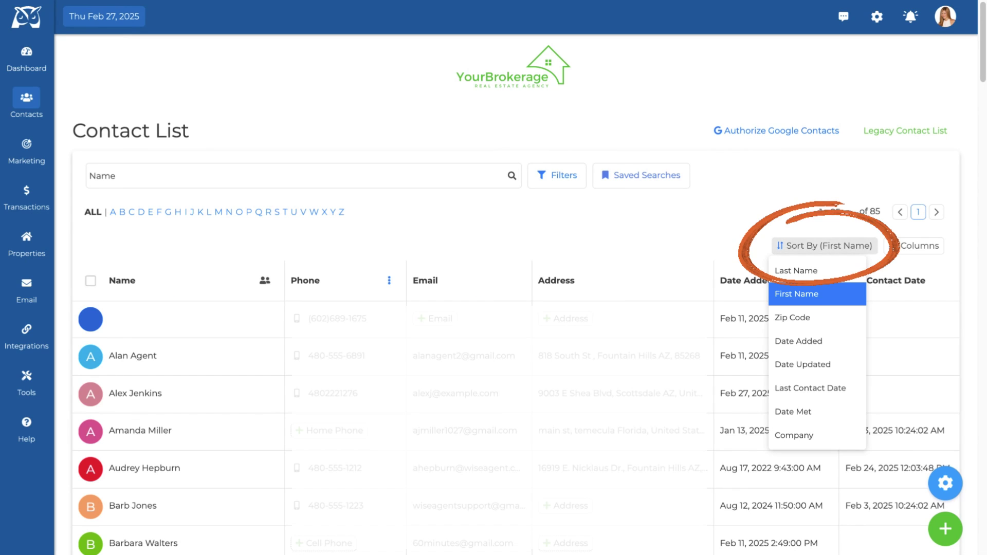
pyautogui.click(920, 246)
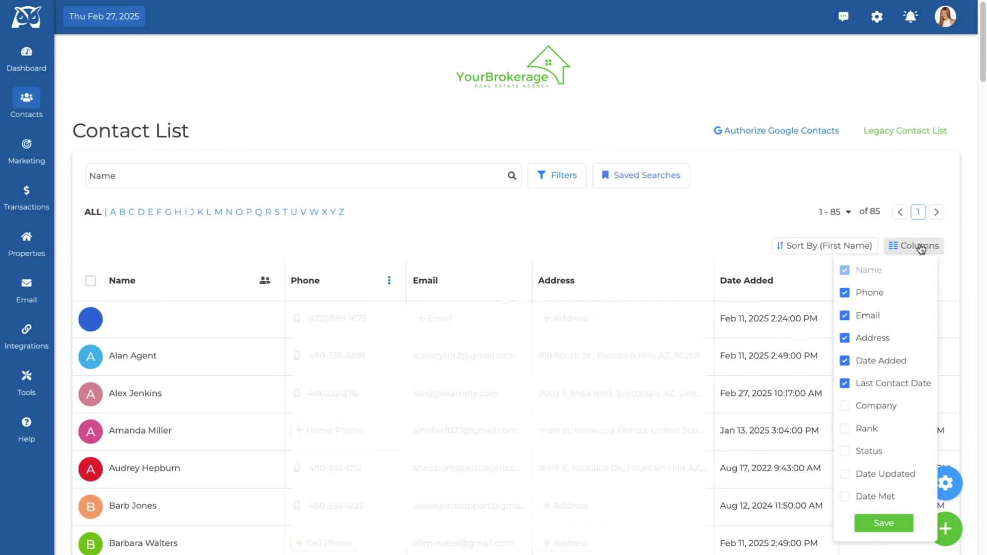
pyautogui.click(921, 247)
pyautogui.click(858, 251)
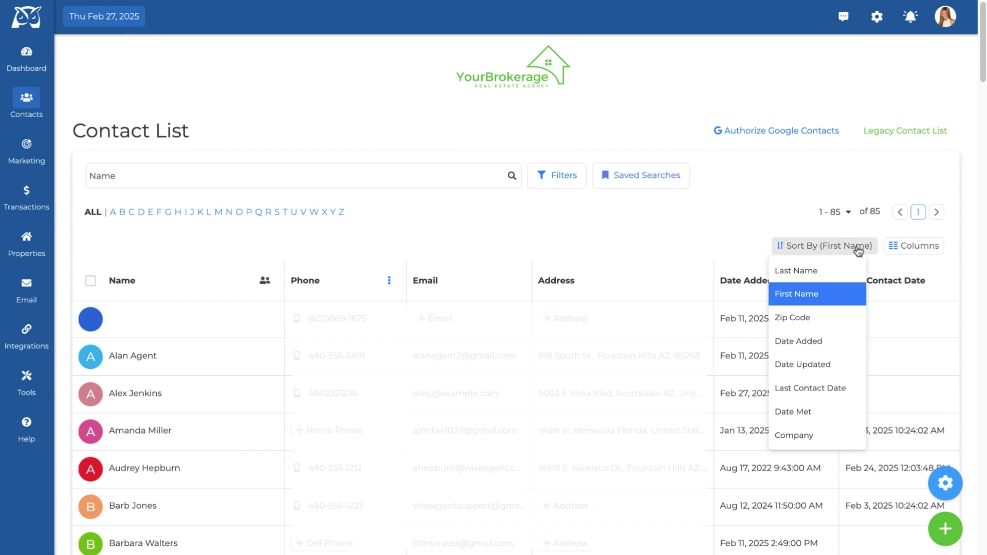
pyautogui.click(806, 340)
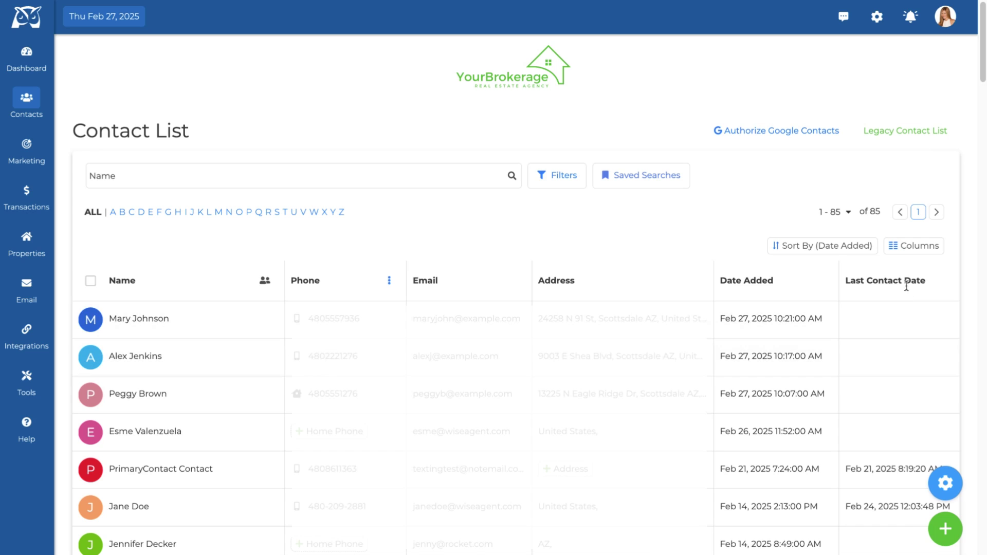
# - Add the Company and Rank columns, move Email above Phone, and save the column layout
pyautogui.click(904, 248)
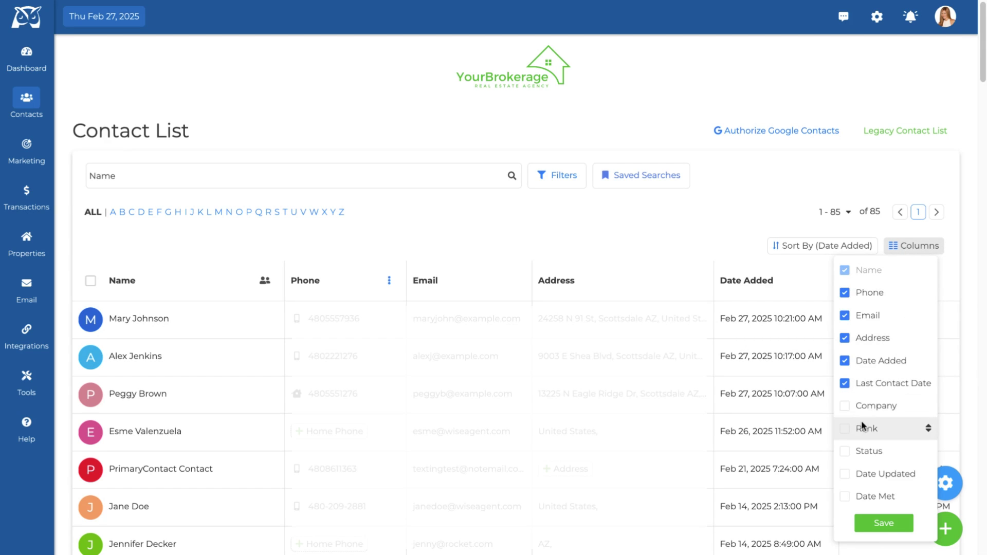
pyautogui.click(848, 411)
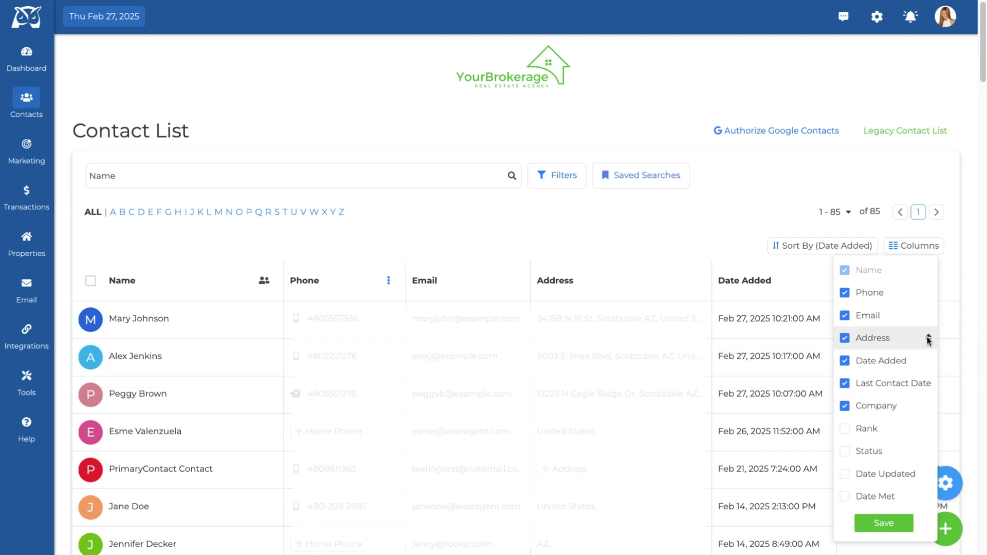
pyautogui.moveTo(929, 318); pyautogui.dragTo(928, 291)
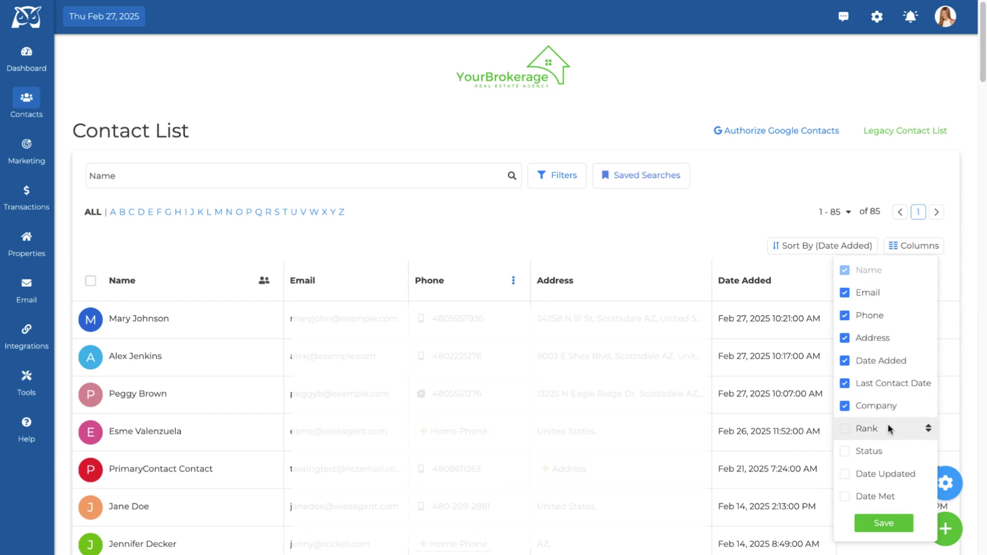
pyautogui.click(845, 429)
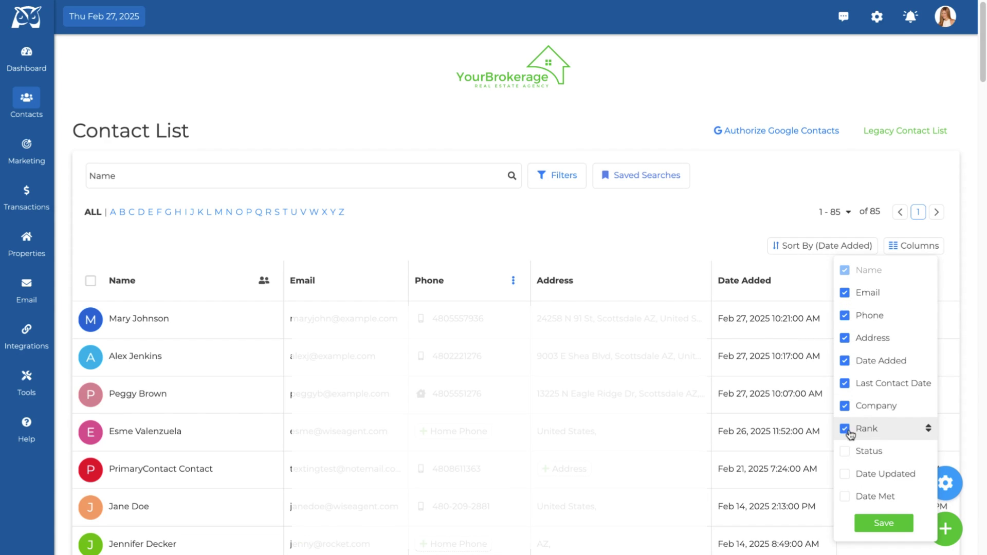
pyautogui.click(871, 528)
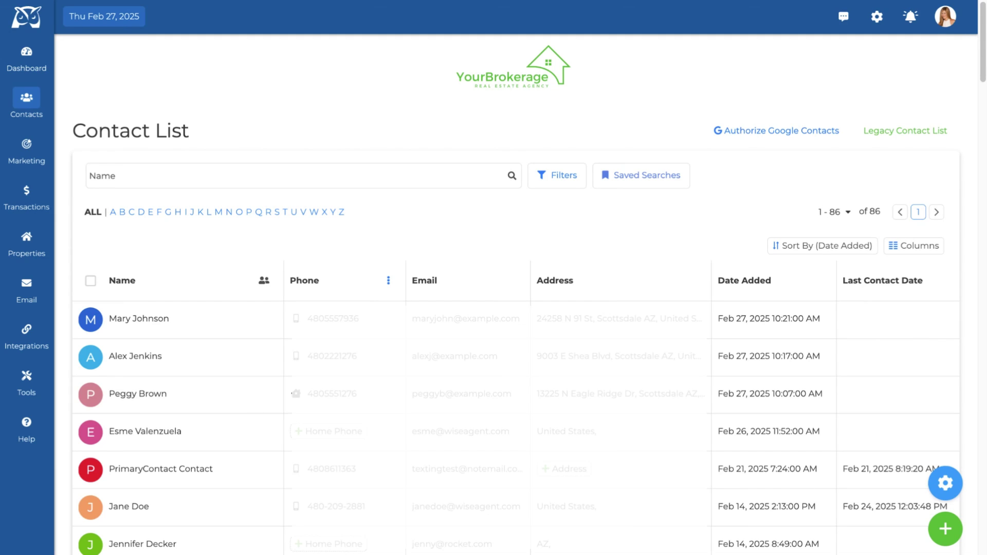
pyautogui.click(934, 535)
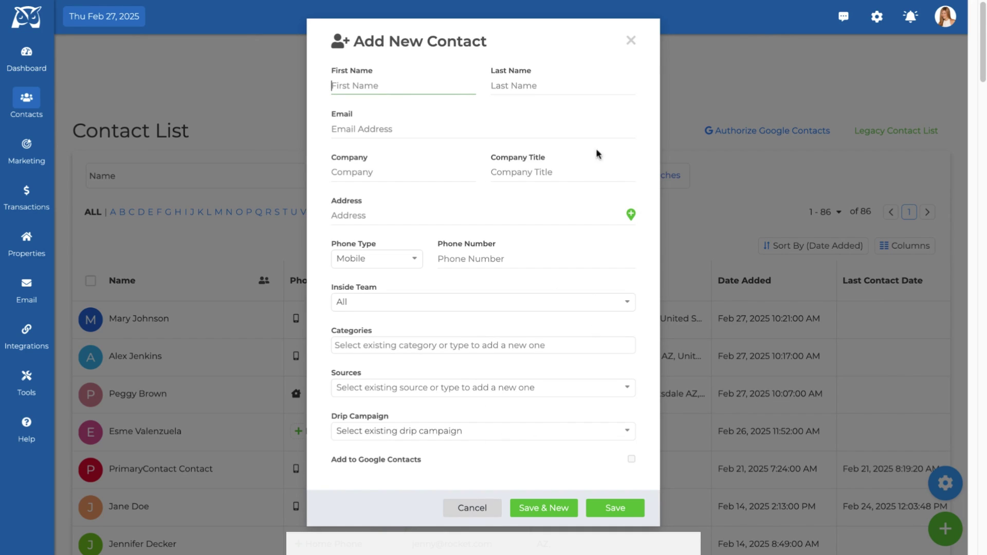
pyautogui.click(631, 41)
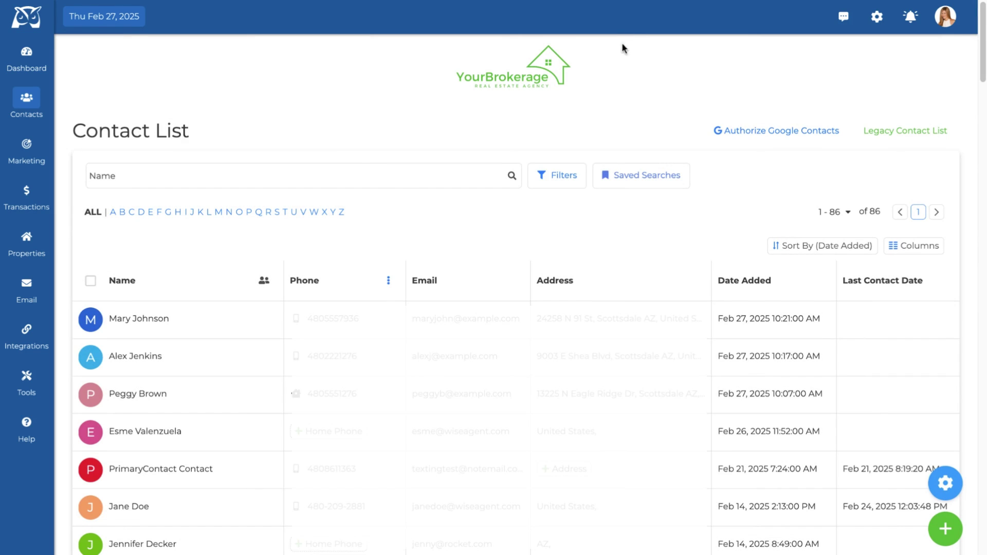
pyautogui.click(164, 177)
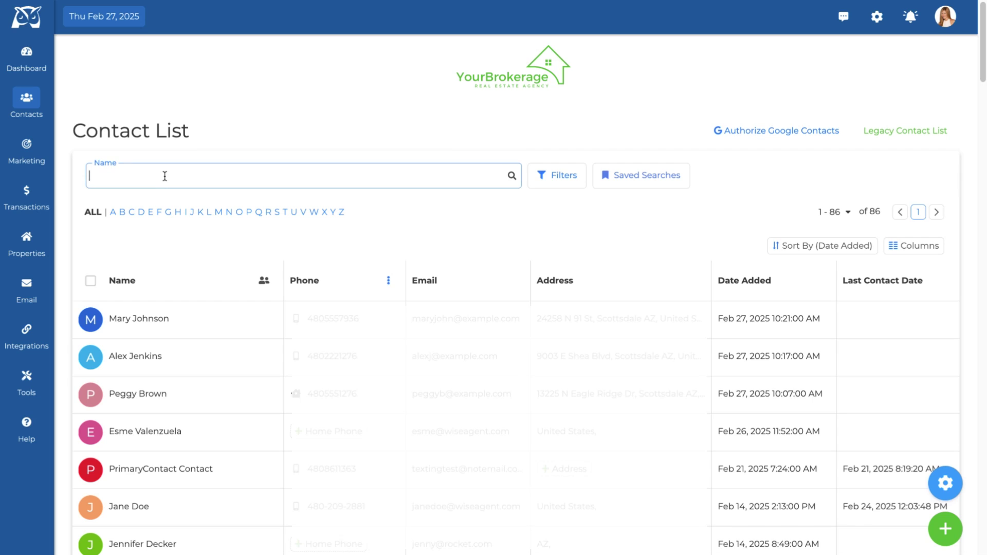
pyautogui.write('sam')
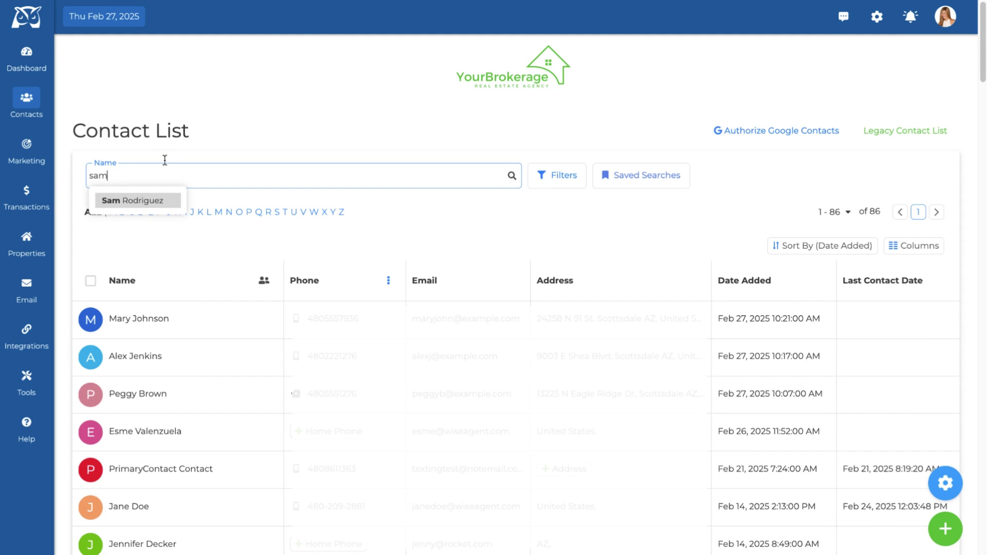
pyautogui.click(158, 202)
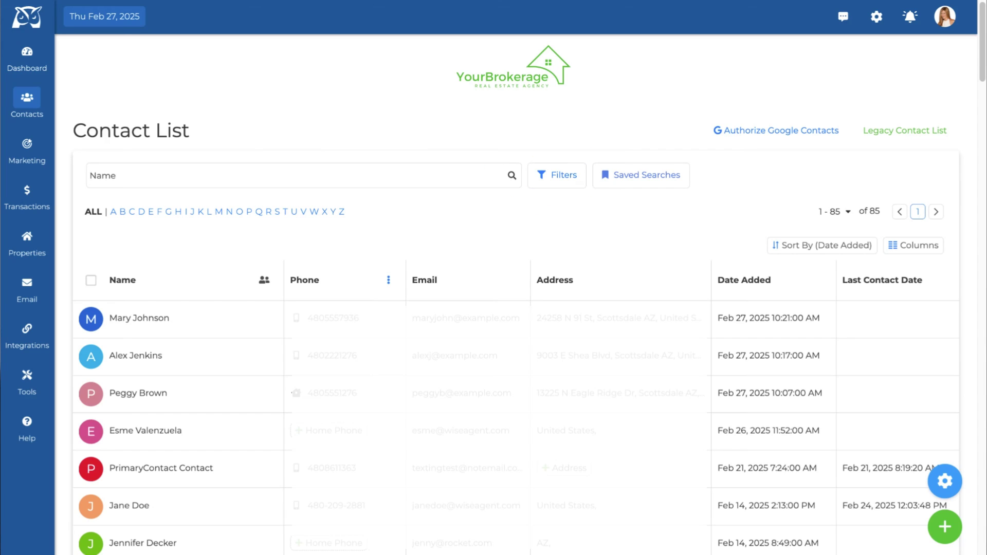
# - Add a contact filter for Category IS seller
pyautogui.click(557, 175)
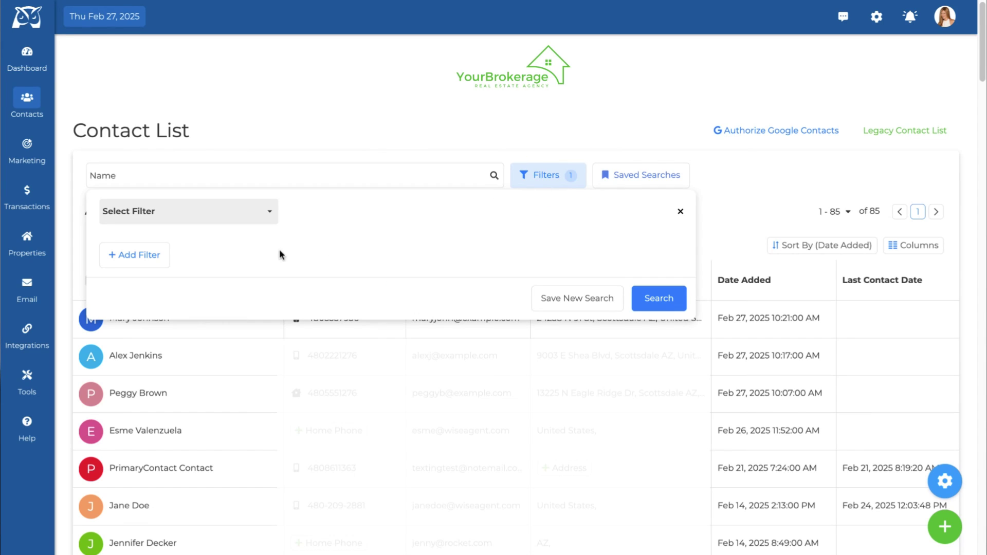
pyautogui.click(268, 220)
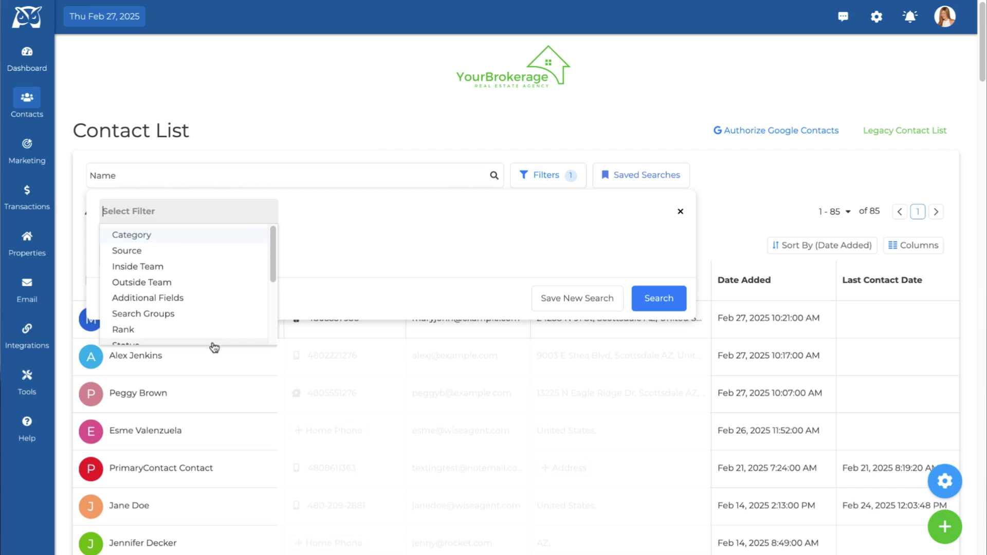
pyautogui.click(212, 235)
pyautogui.click(460, 219)
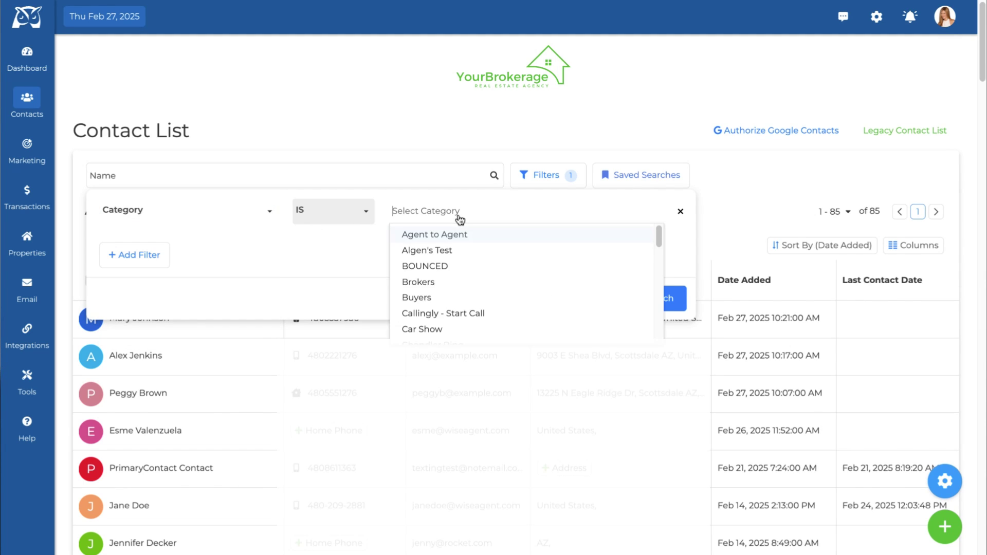
pyautogui.write('Sell')
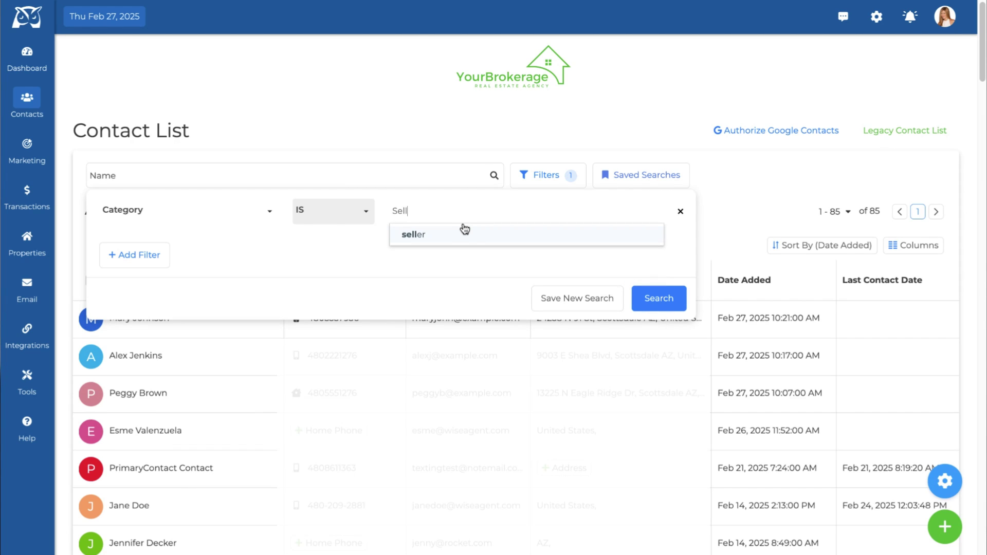
pyautogui.click(468, 237)
pyautogui.click(342, 216)
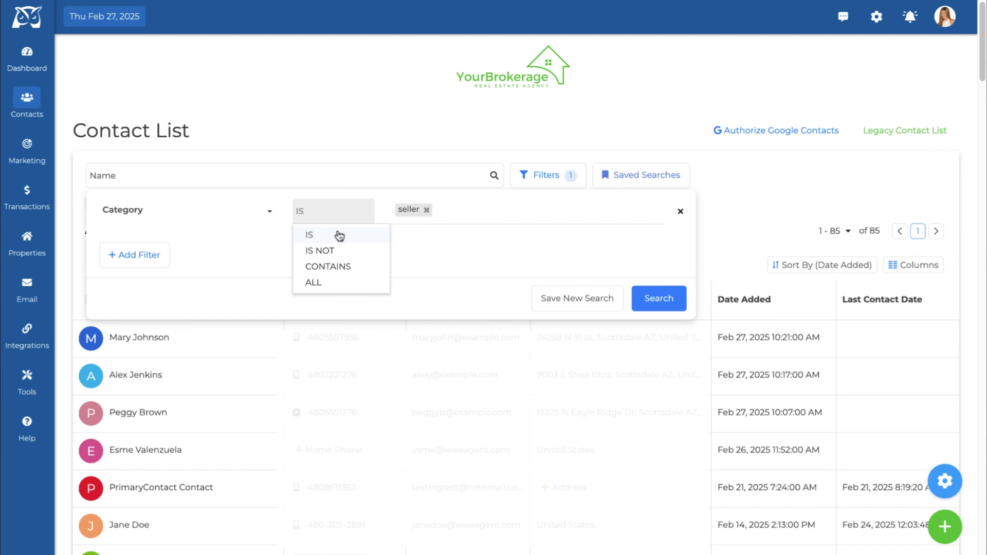
pyautogui.click(339, 235)
# - Add an Additional Fields filter for City = Scottsdale and run the search
pyautogui.click(149, 255)
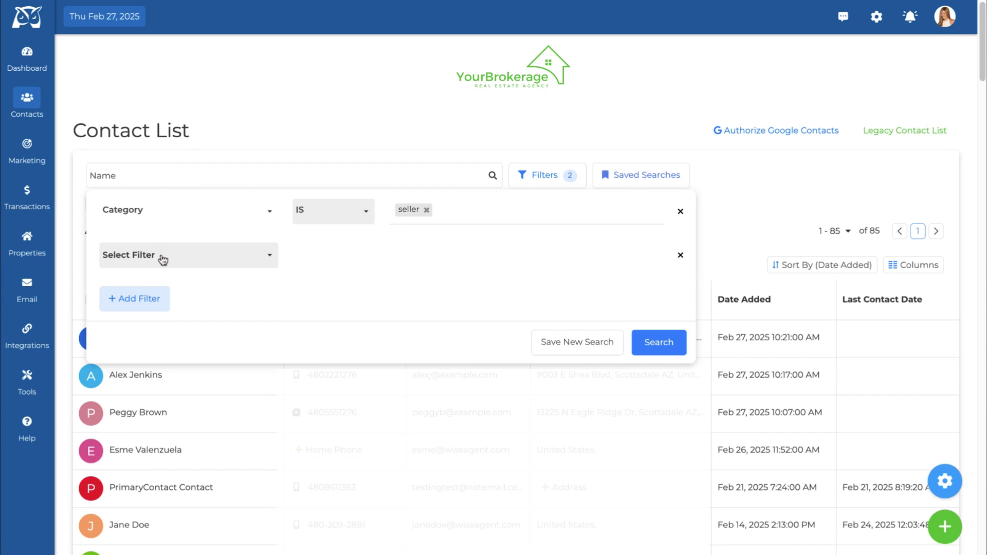
pyautogui.click(163, 260)
pyautogui.click(169, 325)
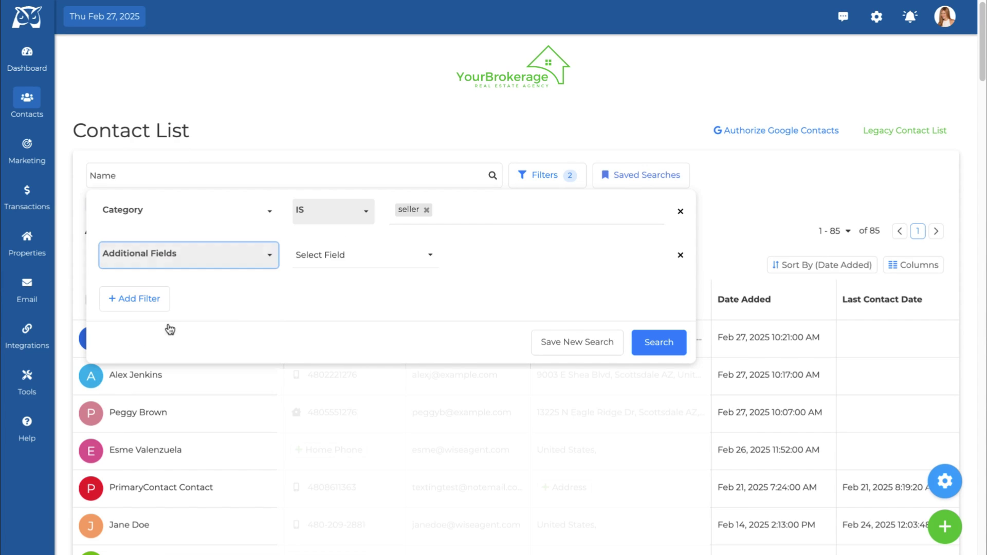
pyautogui.click(337, 257)
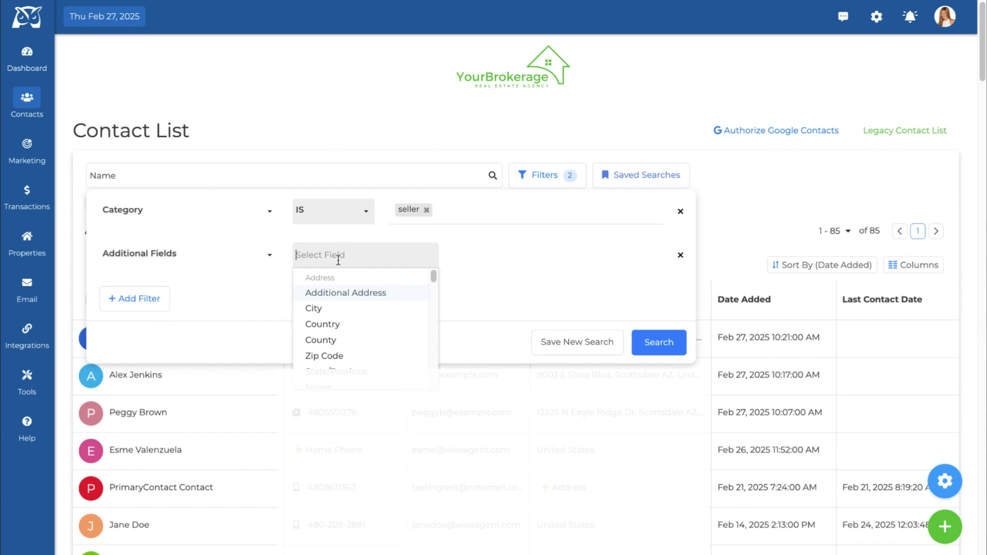
pyautogui.click(332, 311)
pyautogui.click(488, 259)
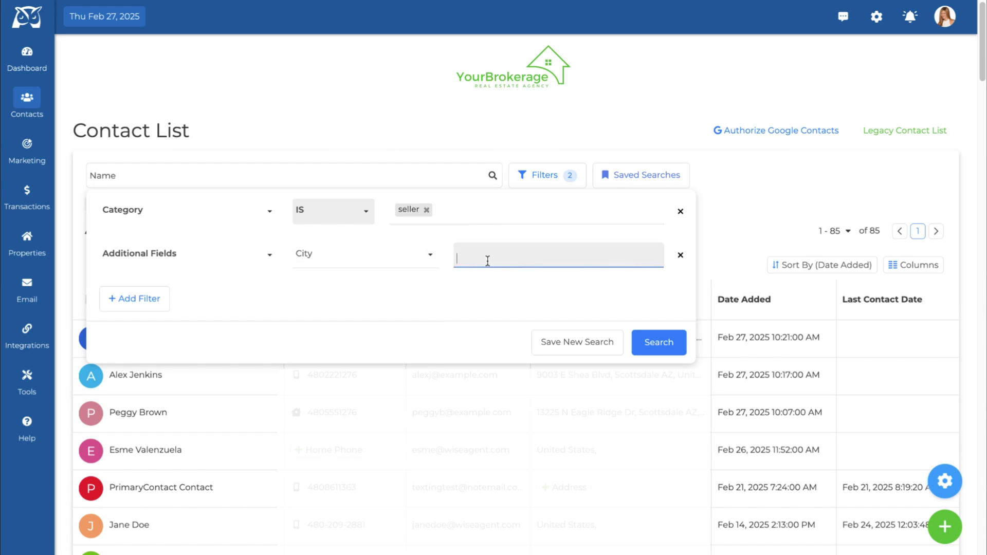
pyautogui.write('Scottsdale')
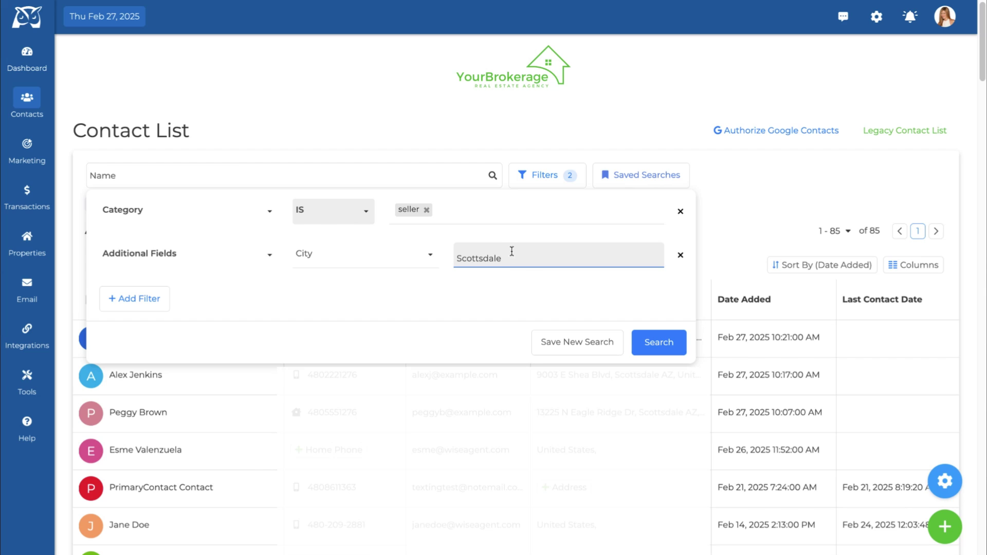
pyautogui.click(637, 297)
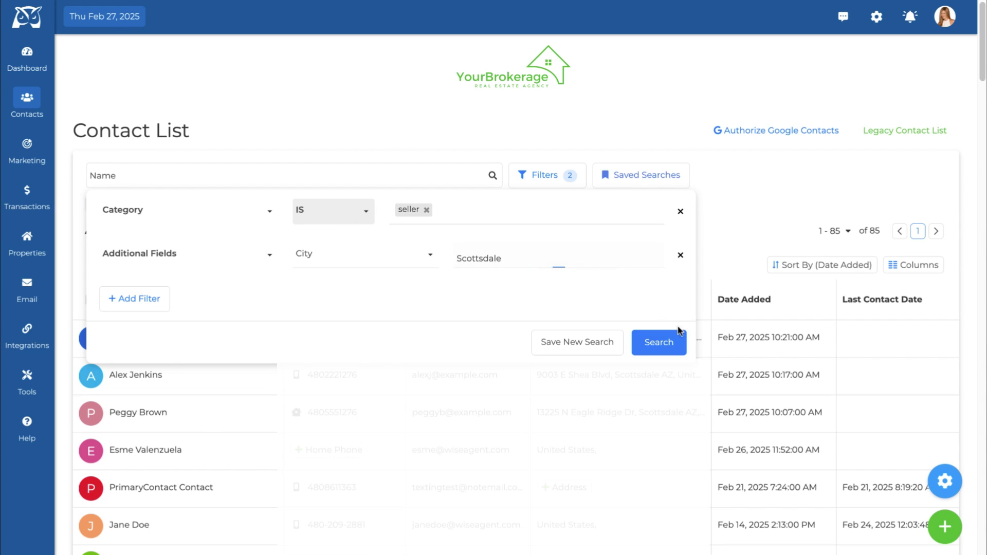
pyautogui.click(663, 343)
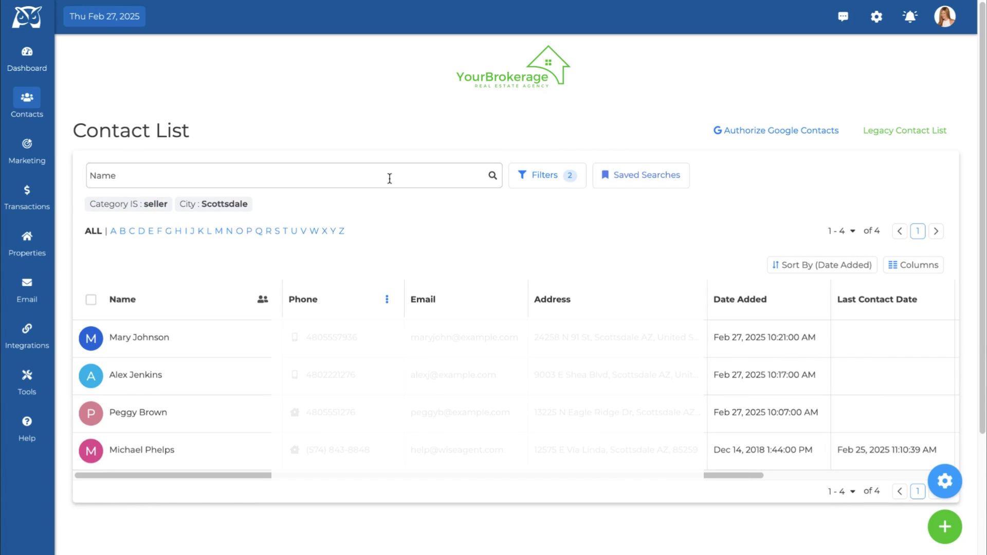
# - Save the current filters as a new search named 'Scottsdale Sellers' and apply it
pyautogui.click(554, 182)
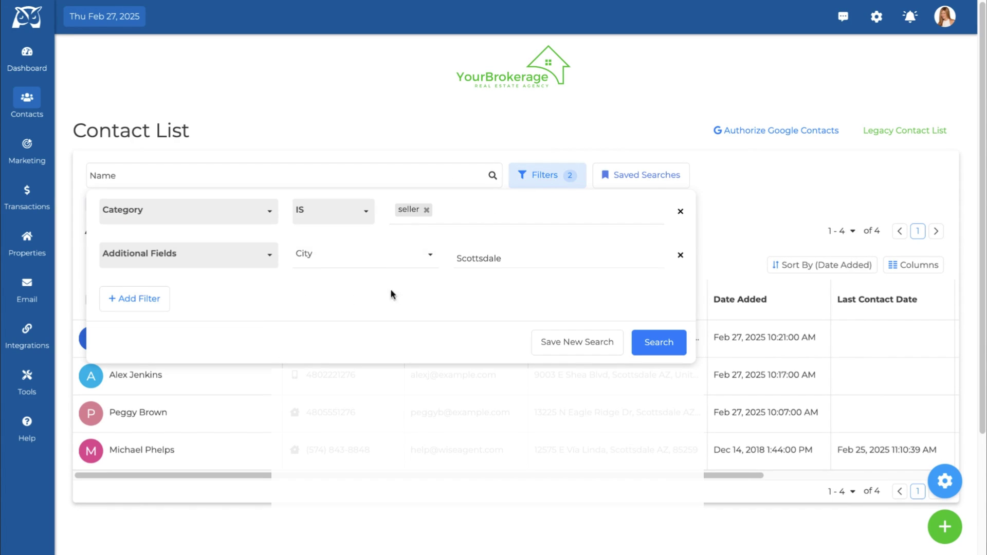
pyautogui.click(593, 345)
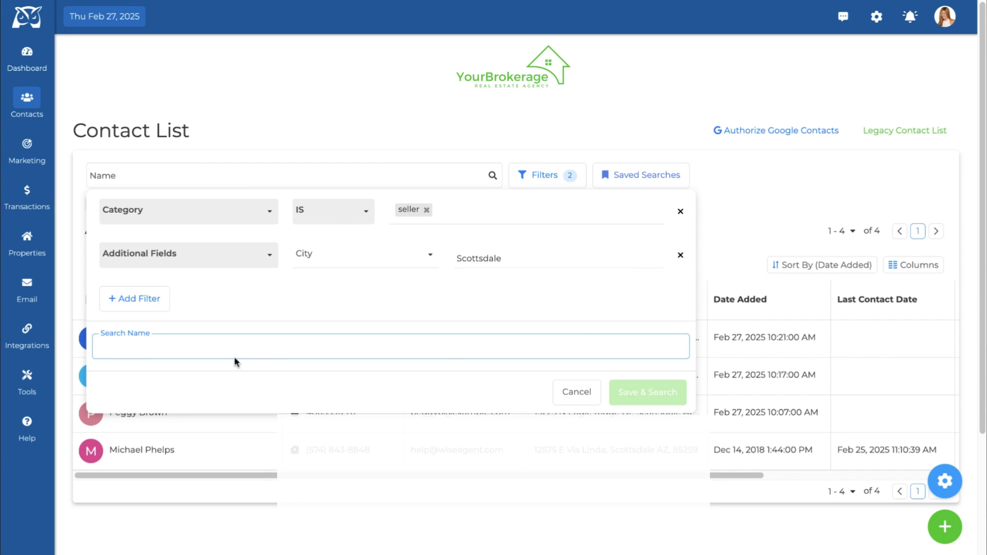
pyautogui.write('Scottsdale Sellers')
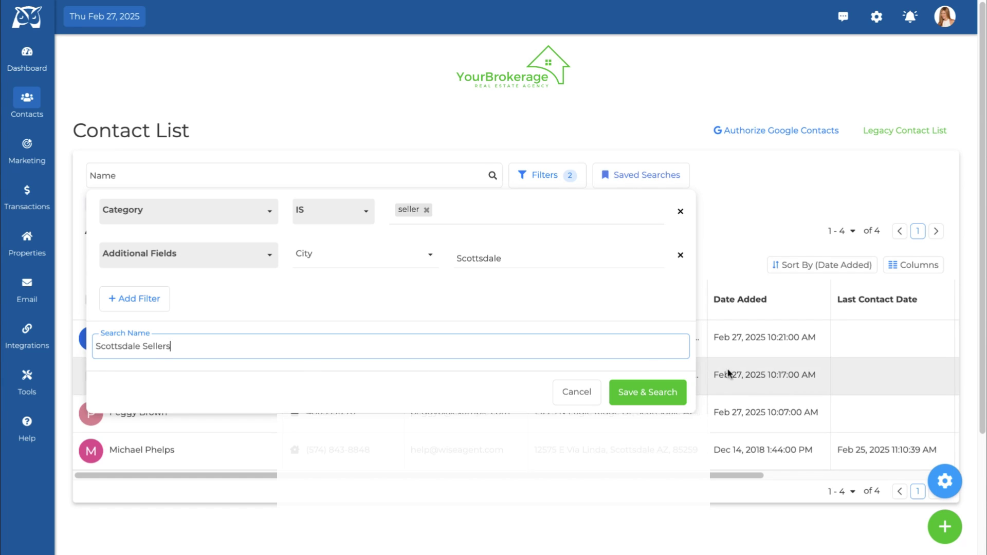
pyautogui.click(667, 393)
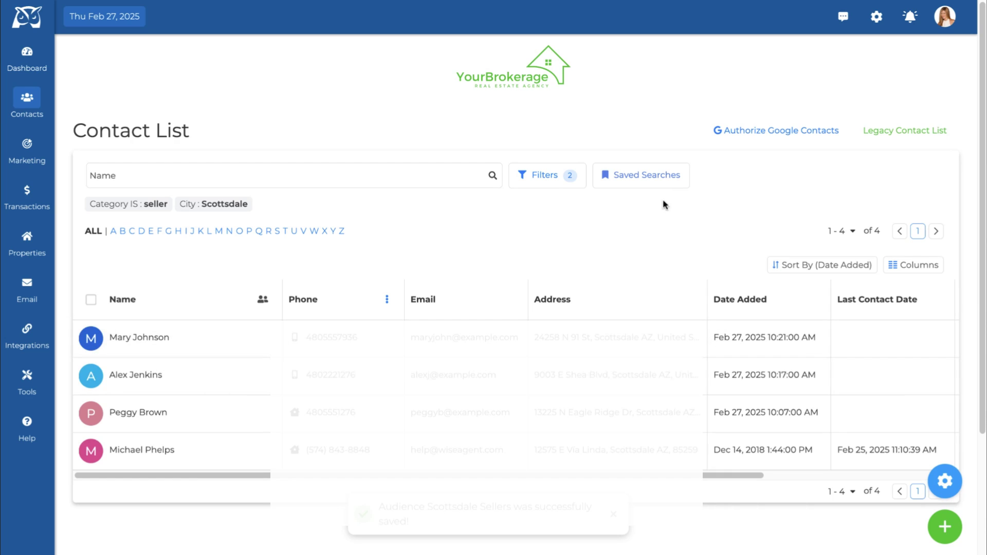
# - Apply the February 20 'Scottsdale Sellers' saved search, showing all 85 contacts
pyautogui.click(662, 176)
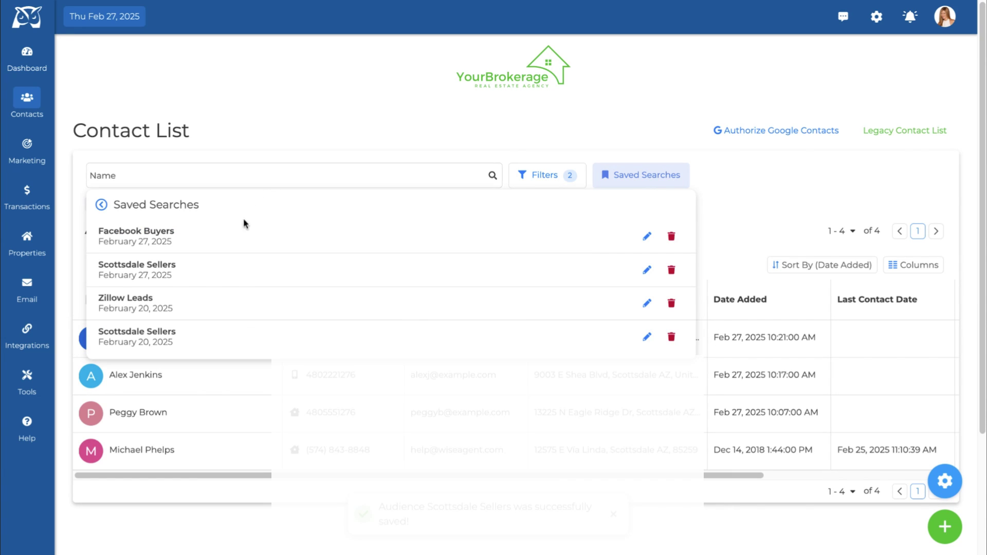
pyautogui.click(232, 350)
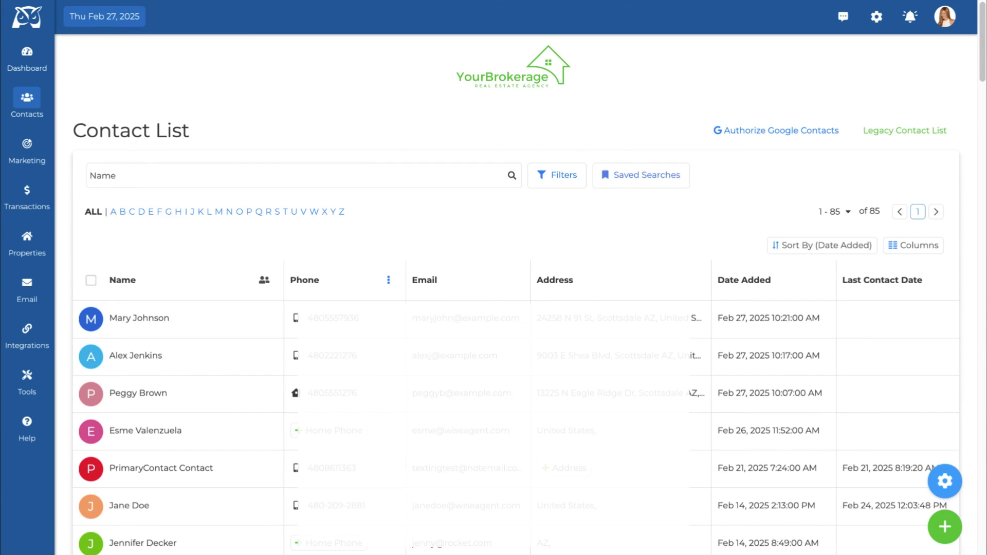
# - Tick the top Feb 27 contact rows and briefly view the bulk Categories options
pyautogui.click(91, 319)
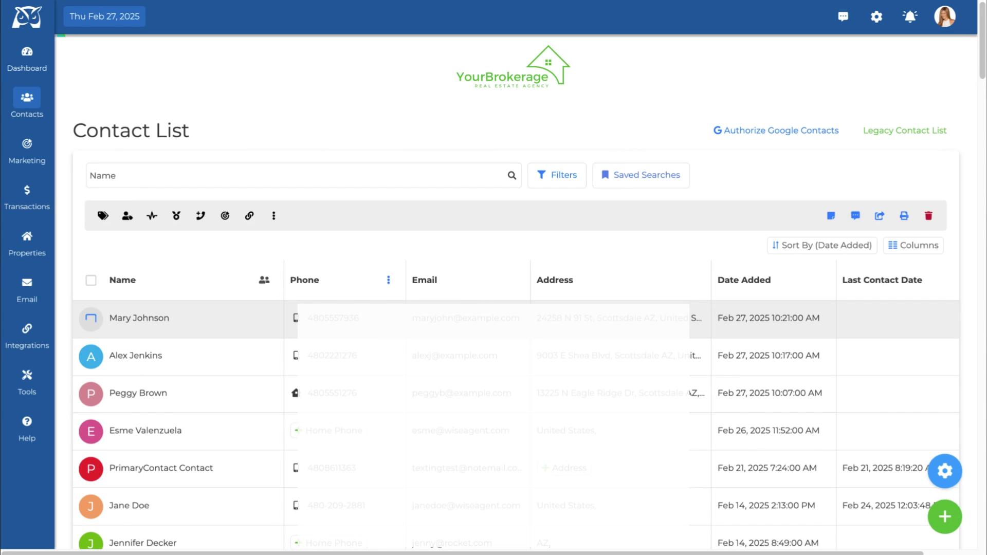
pyautogui.click(92, 358)
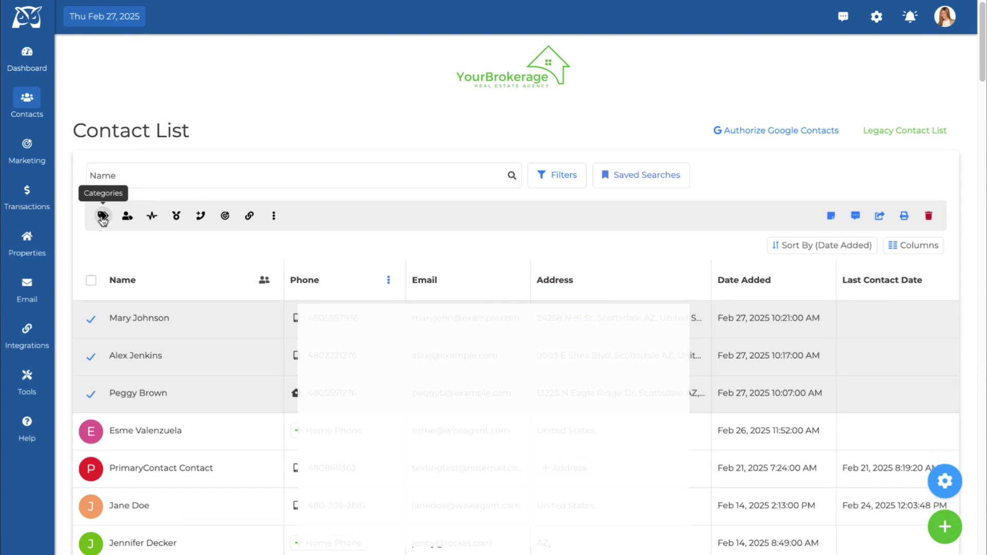
pyautogui.click(103, 217)
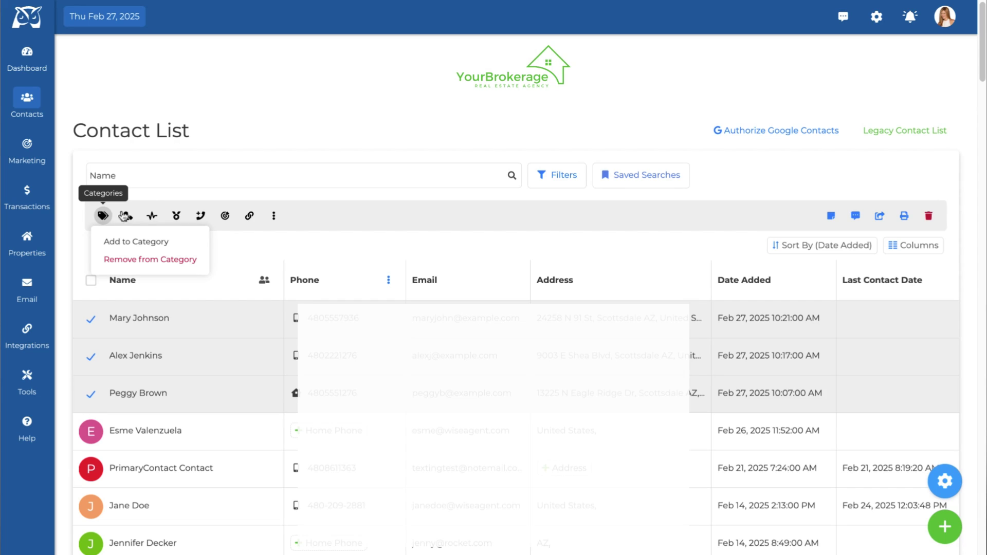
pyautogui.click(152, 203)
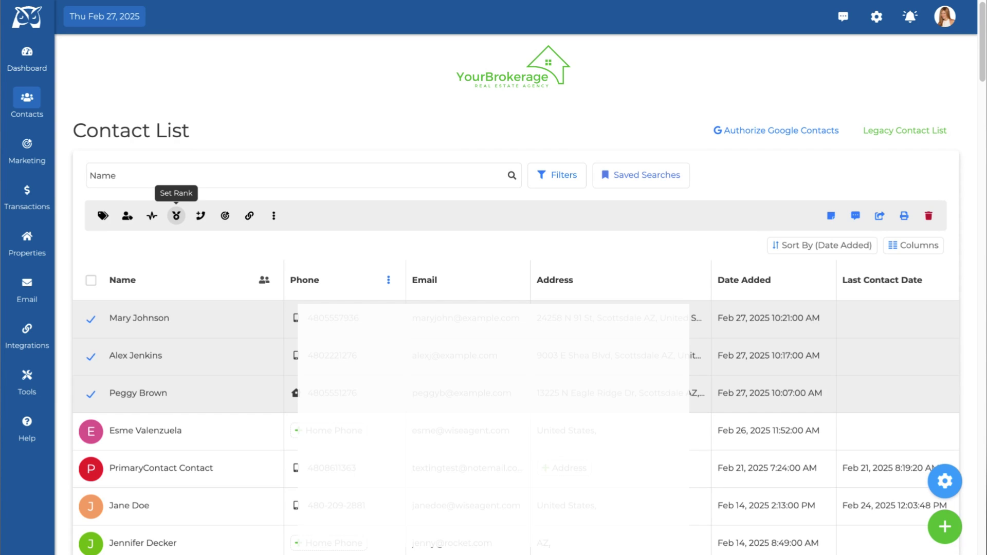
pyautogui.click(200, 220)
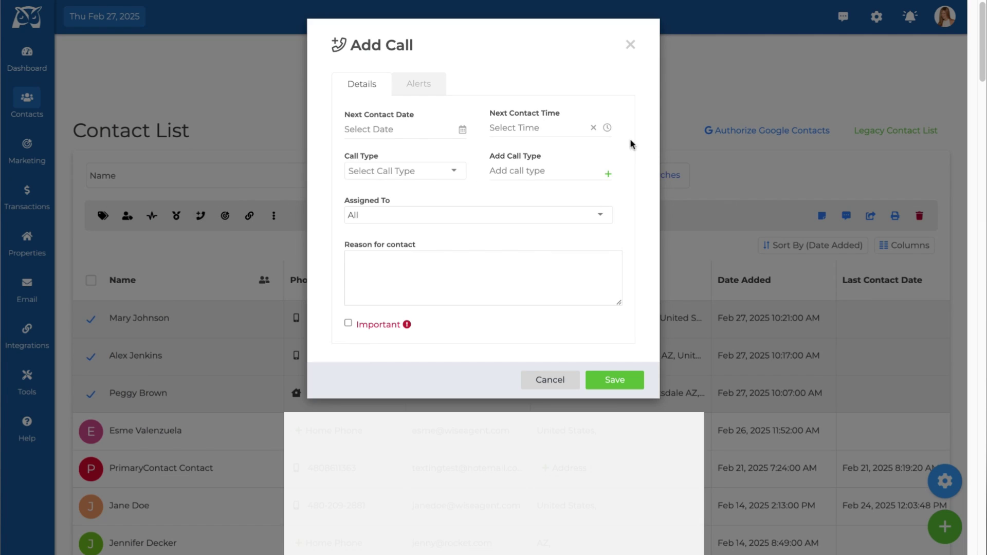
pyautogui.click(632, 47)
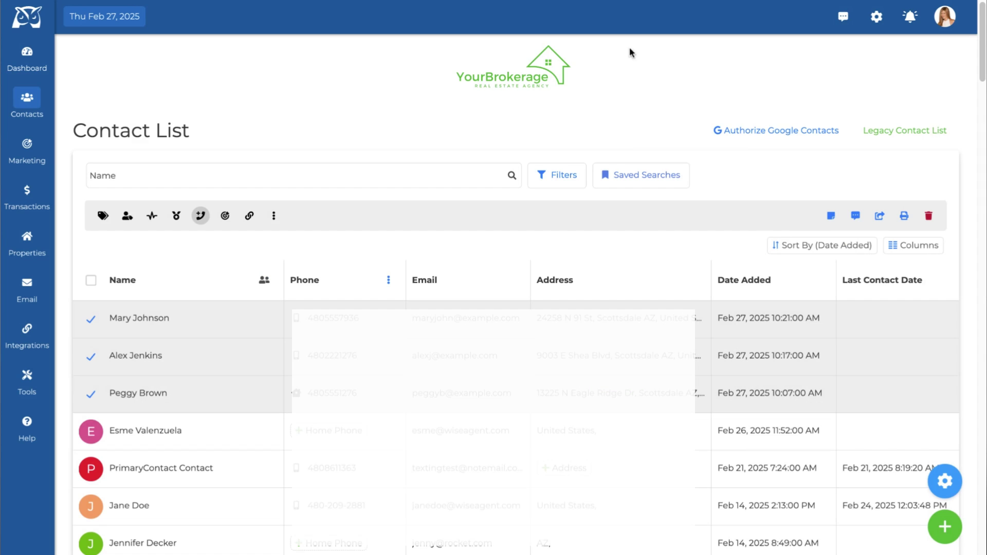
pyautogui.click(229, 219)
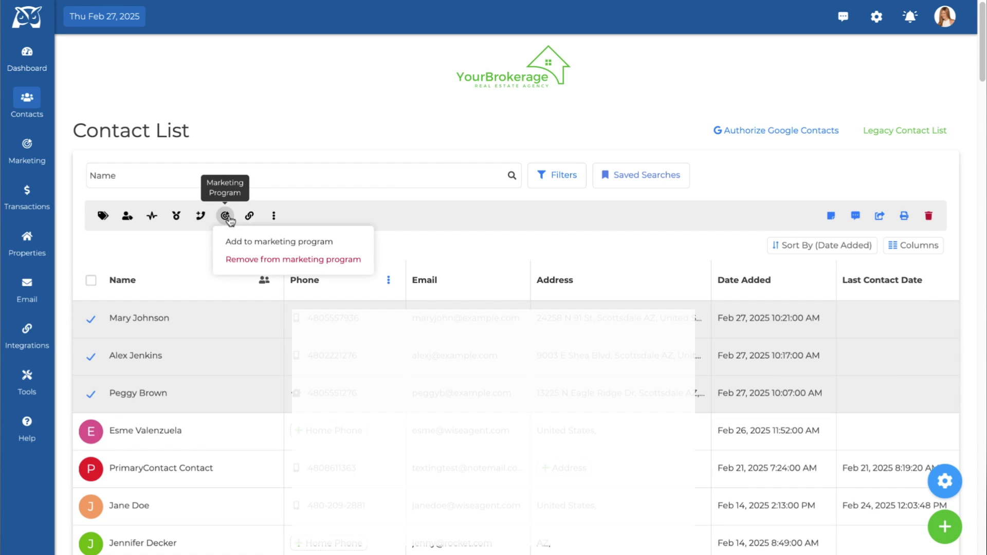
pyautogui.click(251, 217)
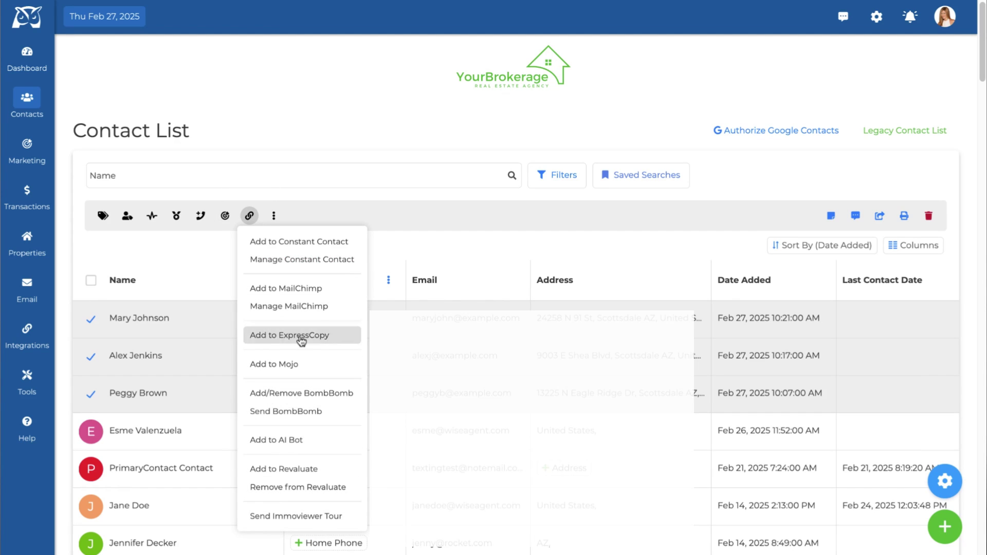
pyautogui.click(317, 199)
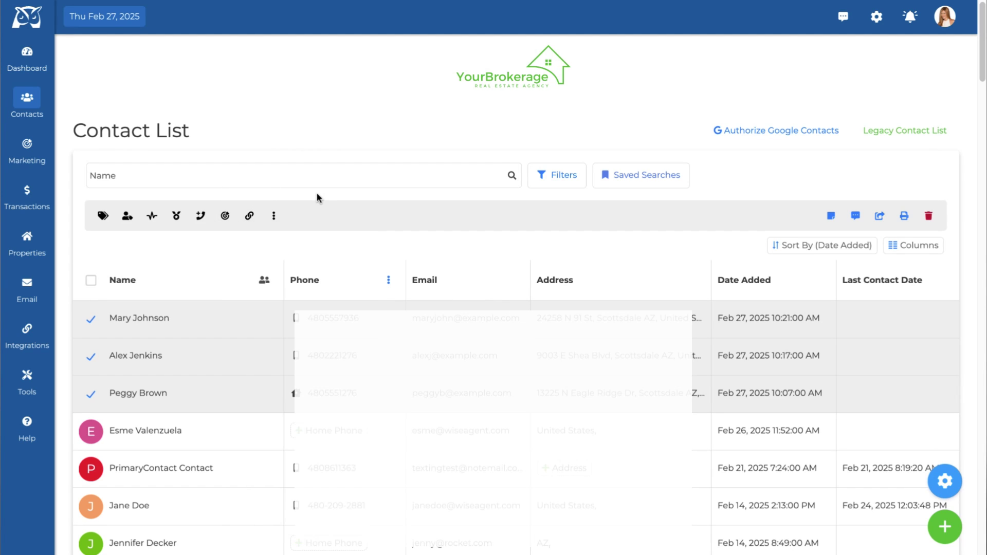
pyautogui.click(274, 217)
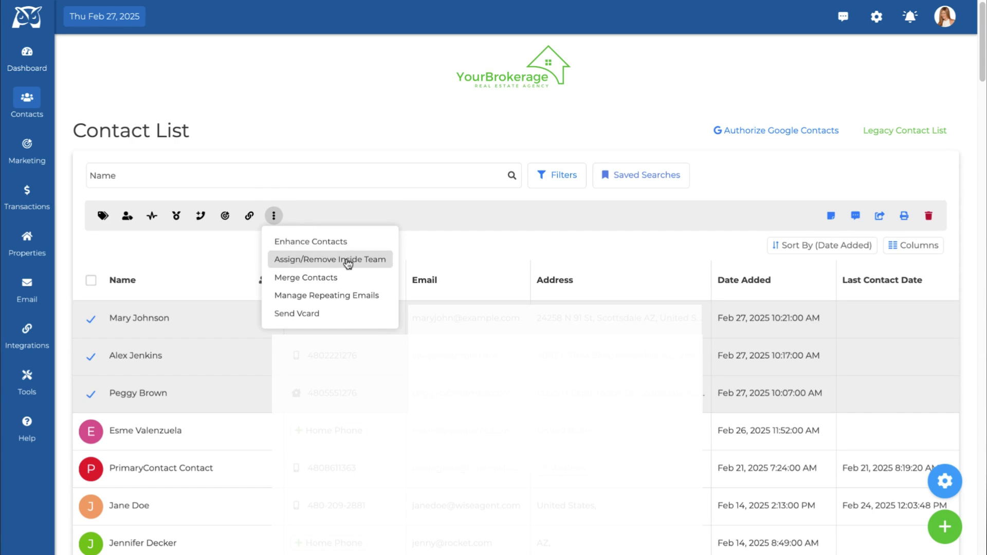
pyautogui.click(349, 217)
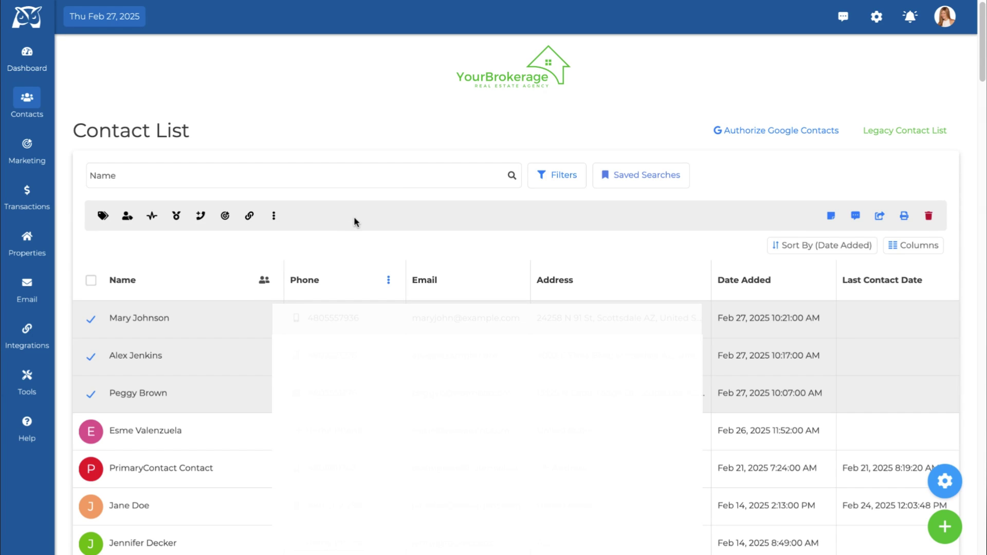
pyautogui.click(831, 216)
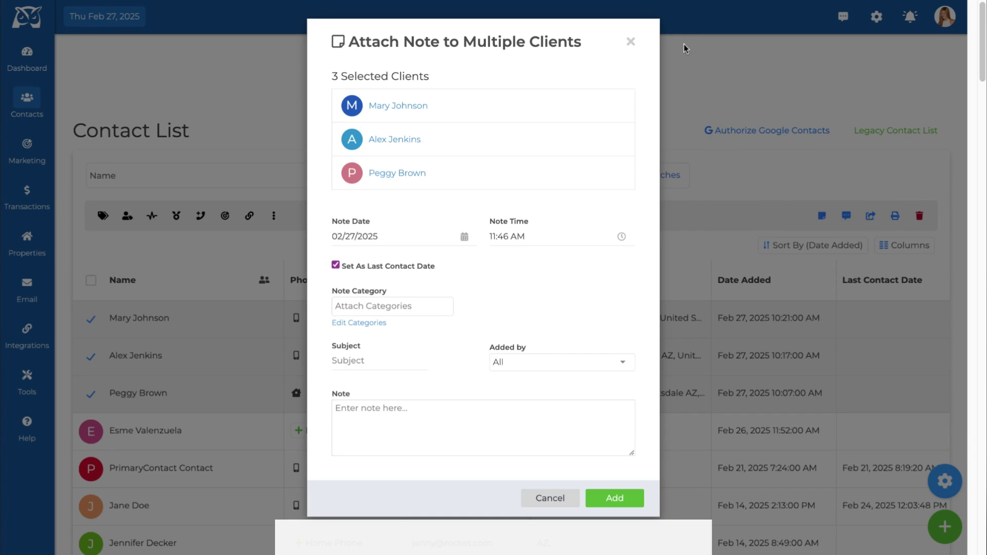
pyautogui.click(631, 42)
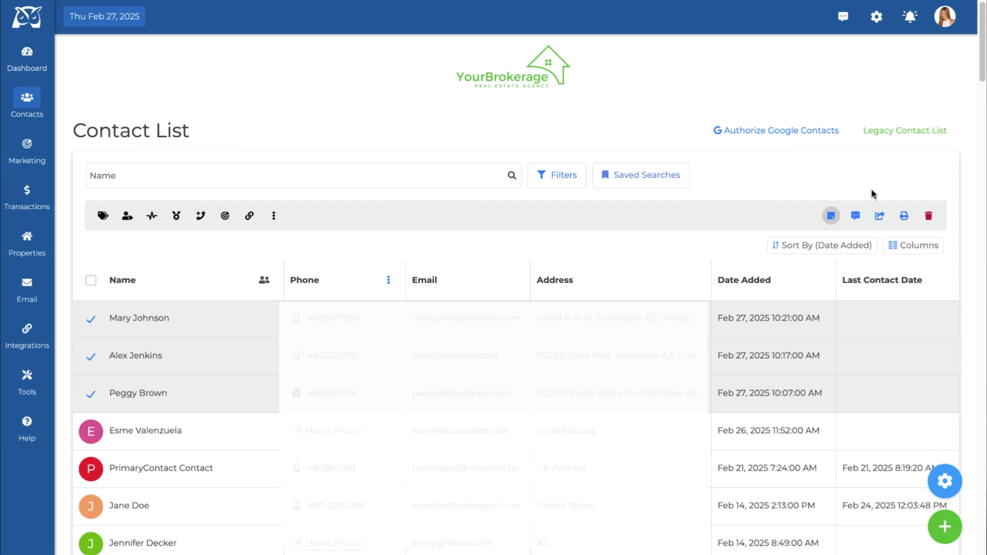
pyautogui.click(856, 217)
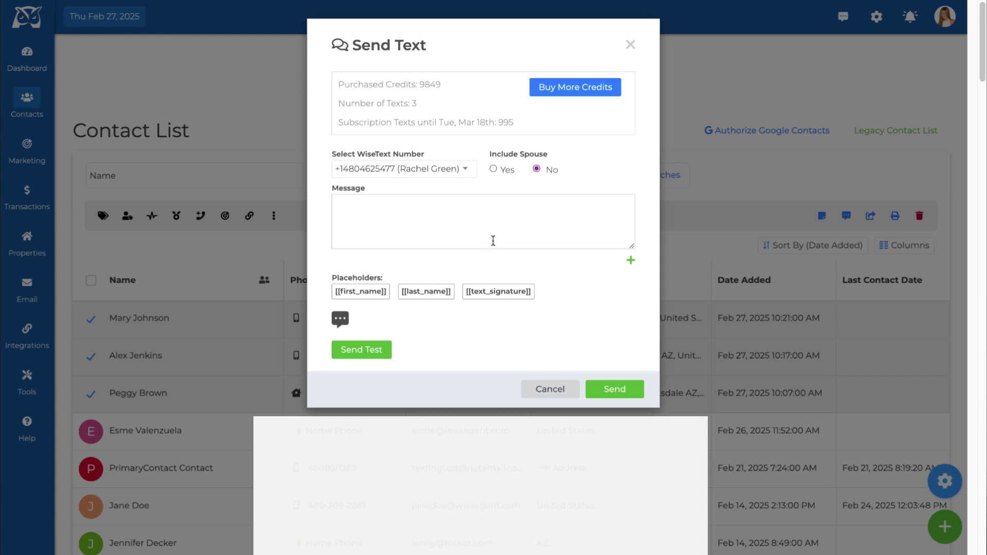
pyautogui.click(631, 46)
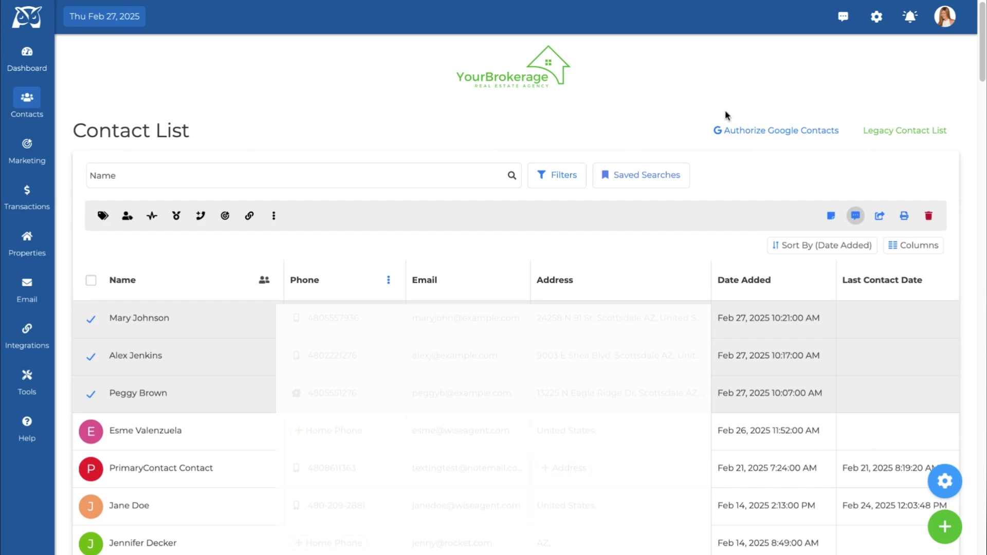
pyautogui.click(880, 217)
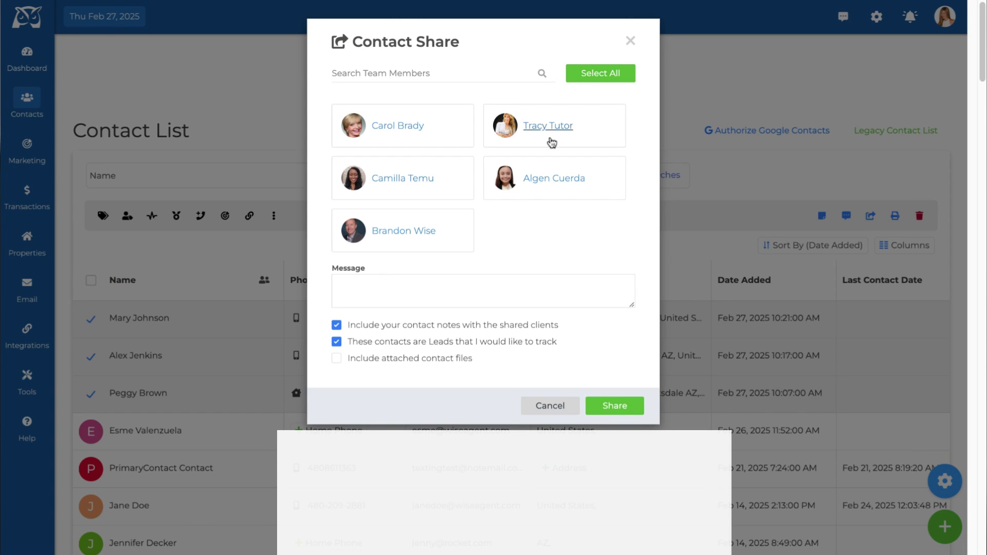
pyautogui.click(630, 41)
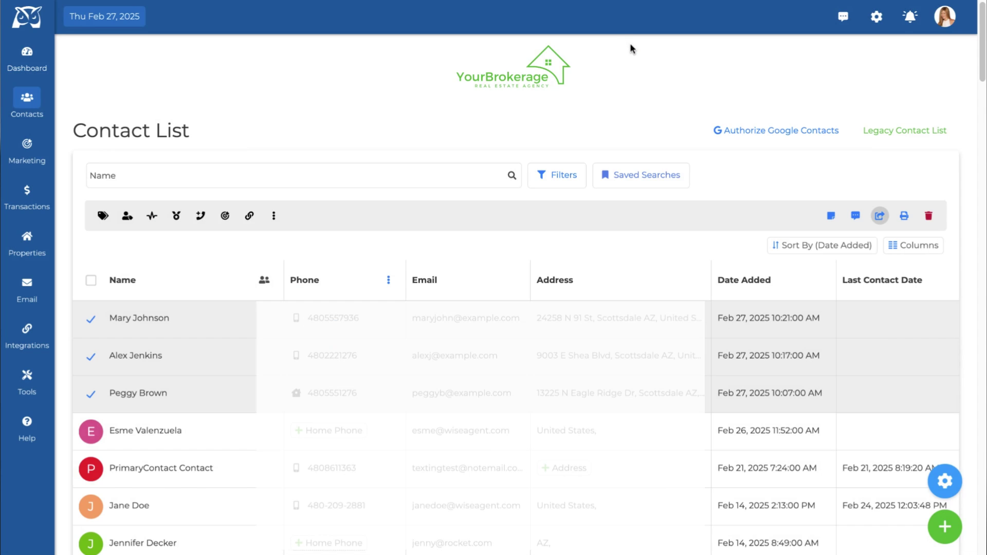
pyautogui.click(905, 216)
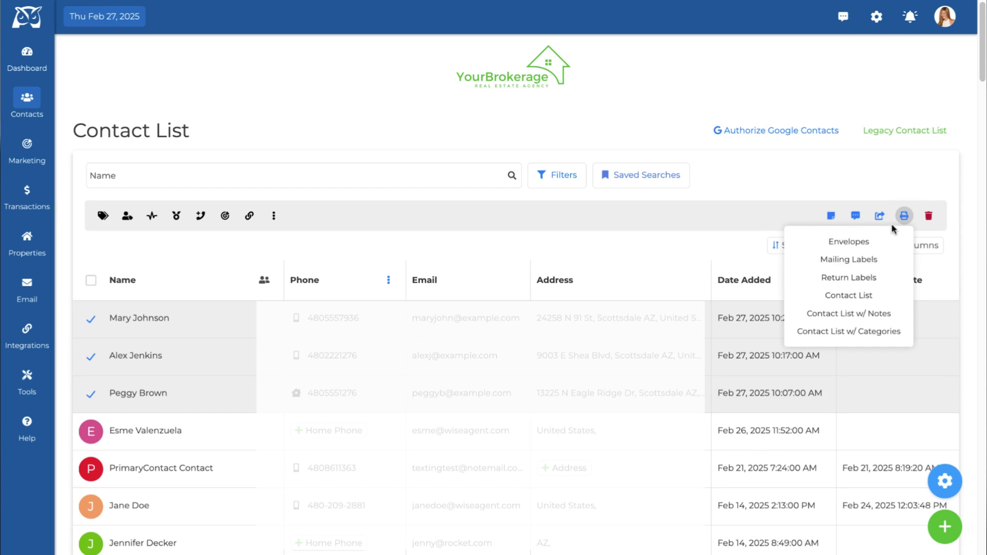
pyautogui.click(895, 190)
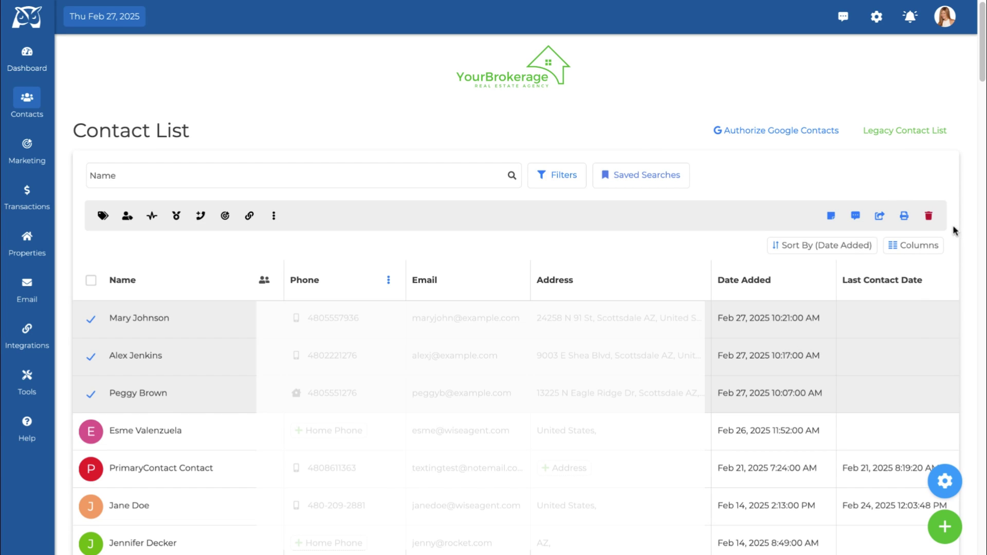
# - Open the Delete Clients confirmation for the selected contacts via the bulk-action trash icon
pyautogui.click(929, 216)
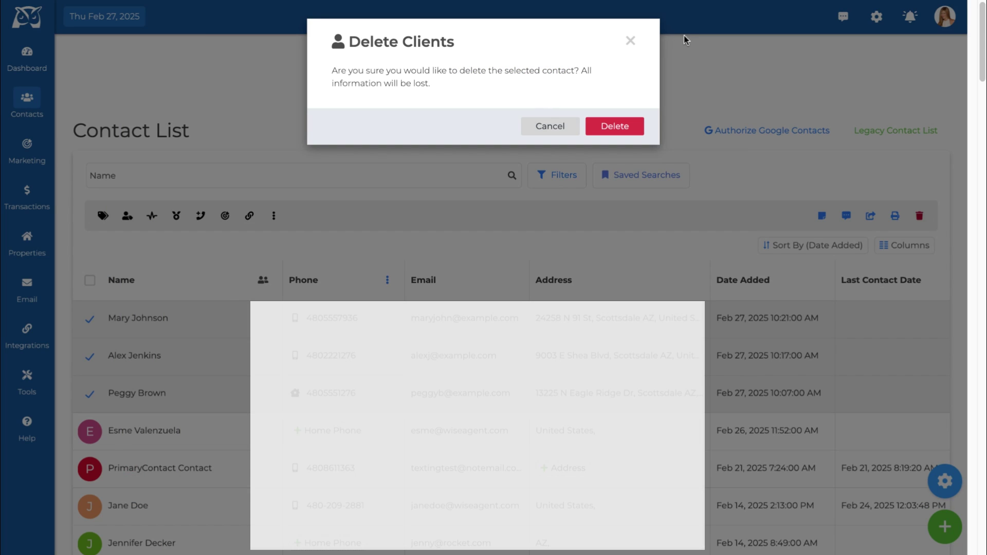